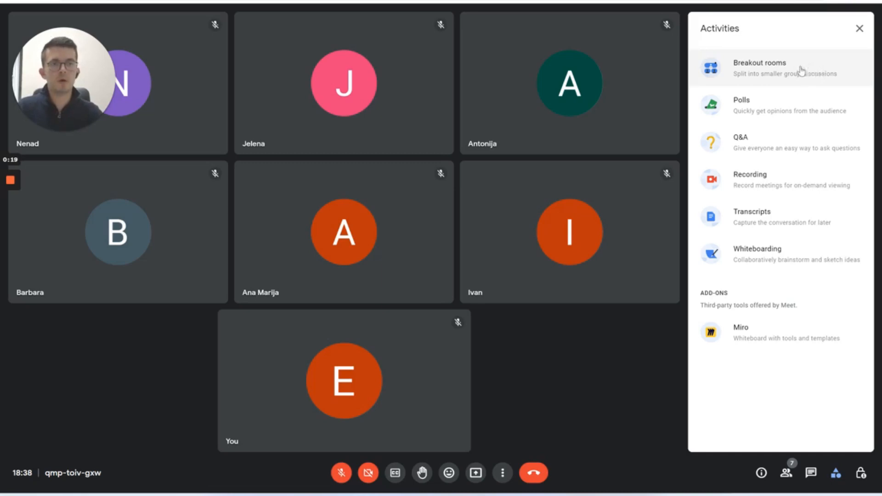
Set up three breakout rooms, shuffle the participants twice, and move one guest into Breakout 2
{"action": "left_click", "coordinate": [820, 70]}
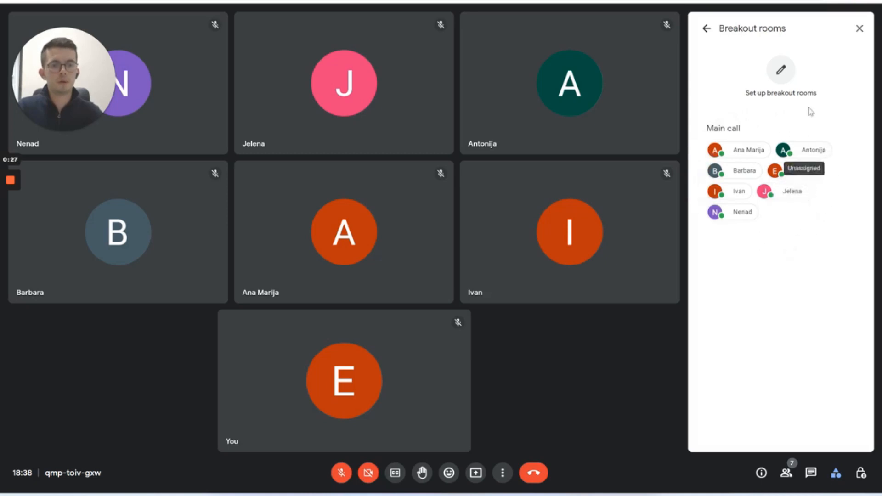
{"action": "left_click", "coordinate": [781, 72]}
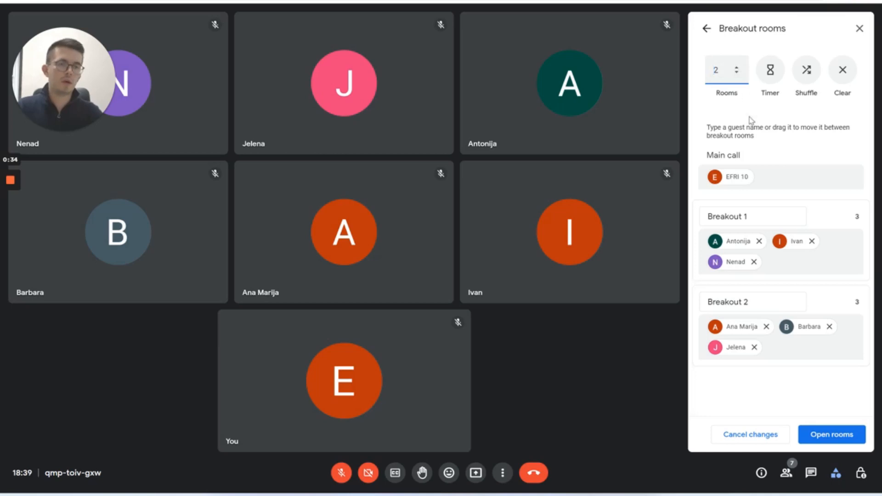
{"action": "left_click", "coordinate": [736, 67]}
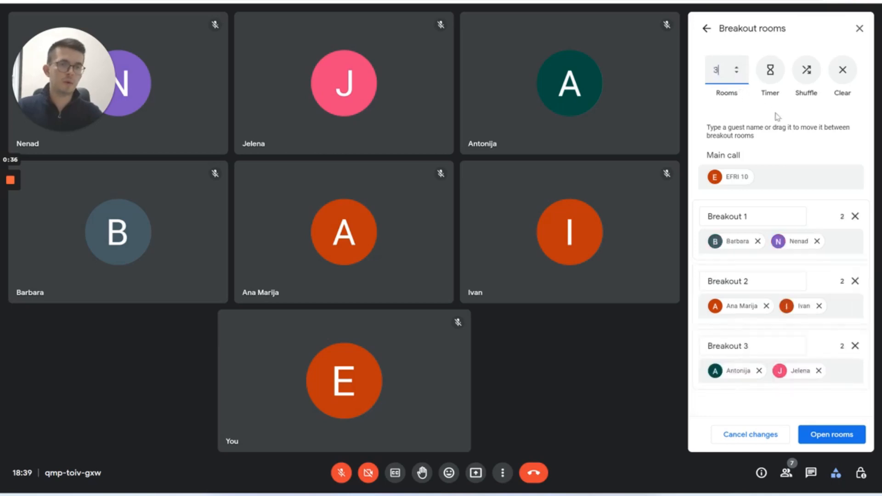
{"action": "left_click", "coordinate": [807, 73]}
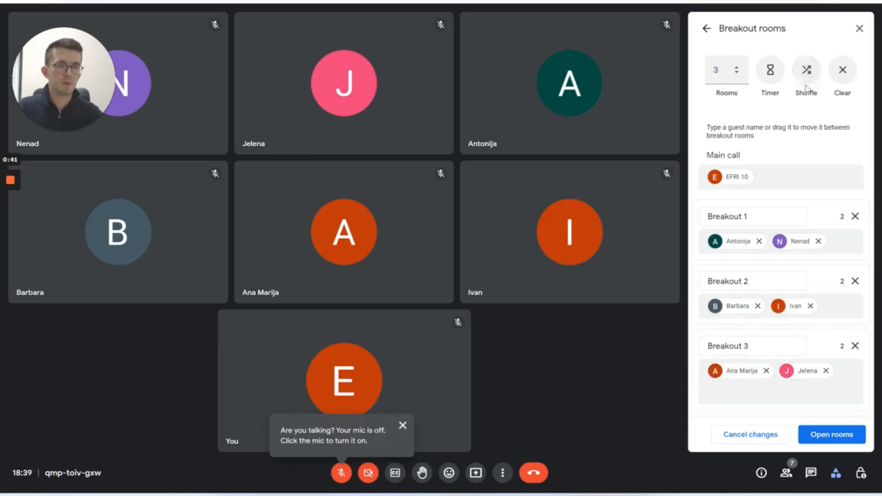
{"action": "left_click", "coordinate": [806, 73]}
{"action": "mouse_move", "coordinate": [800, 240]}
{"action": "left_mouse_down"}
{"action": "mouse_move", "coordinate": [831, 311]}
{"action": "mouse_move", "coordinate": [781, 307]}
{"action": "mouse_move", "coordinate": [783, 242]}
{"action": "left_mouse_up"}
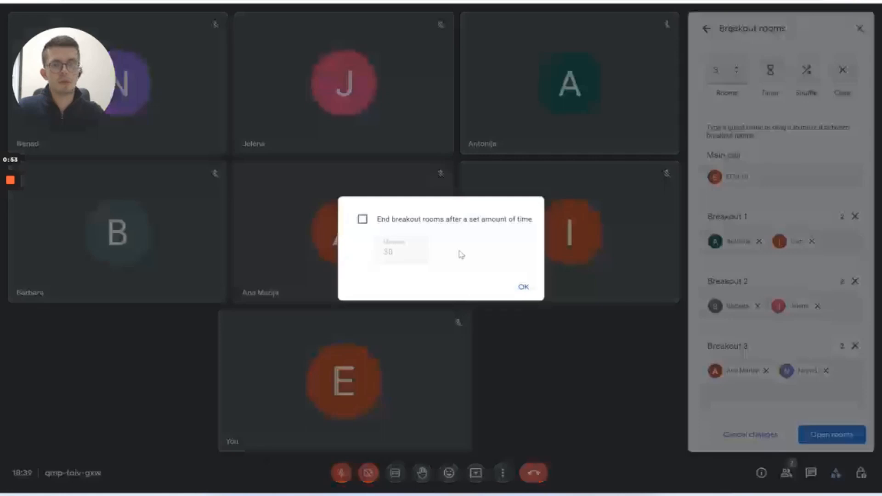
Set the breakout rooms to end after 5 minutes instead of 30, then open the rooms
{"action": "left_click", "coordinate": [362, 220]}
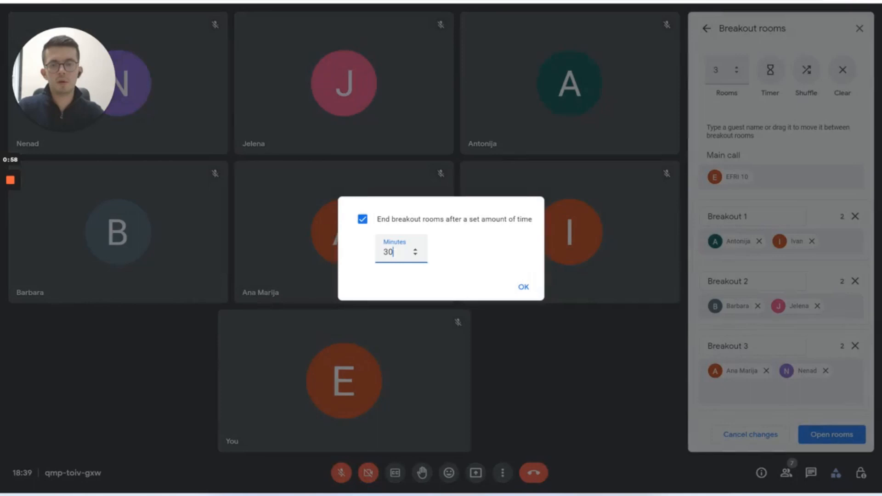
{"action": "double_click", "coordinate": [381, 254]}
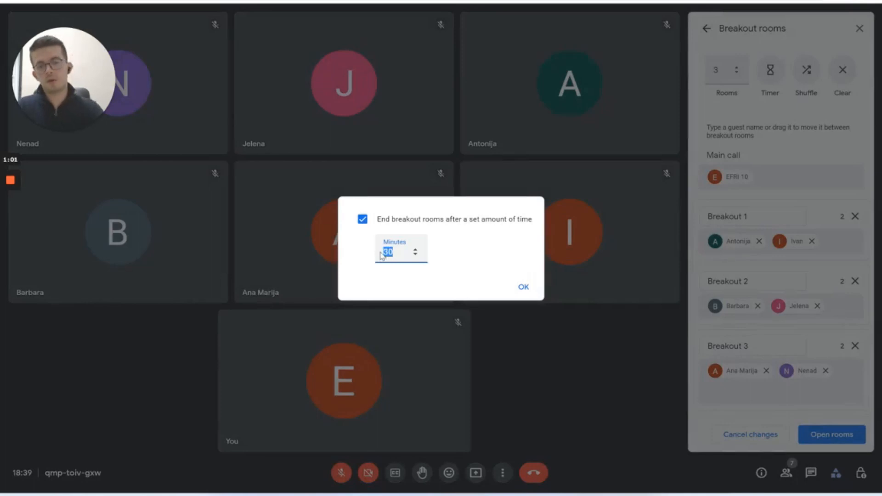
{"action": "type", "text": "5"}
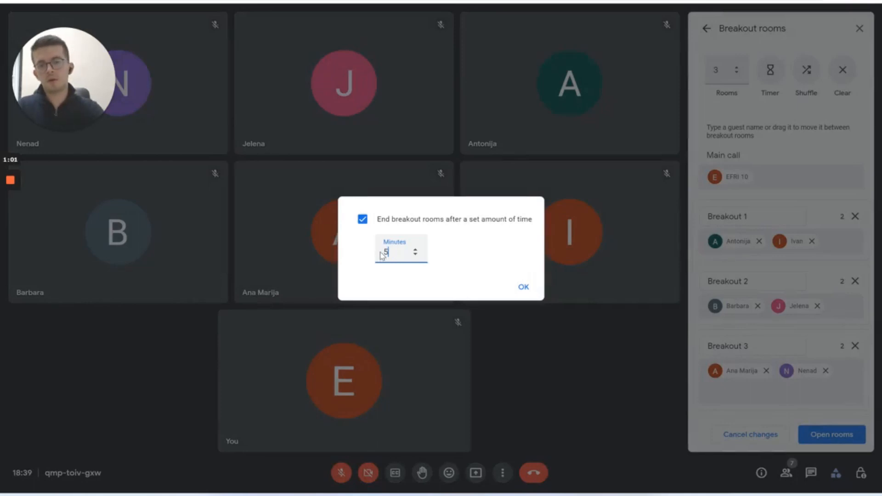
{"action": "left_click", "coordinate": [523, 288]}
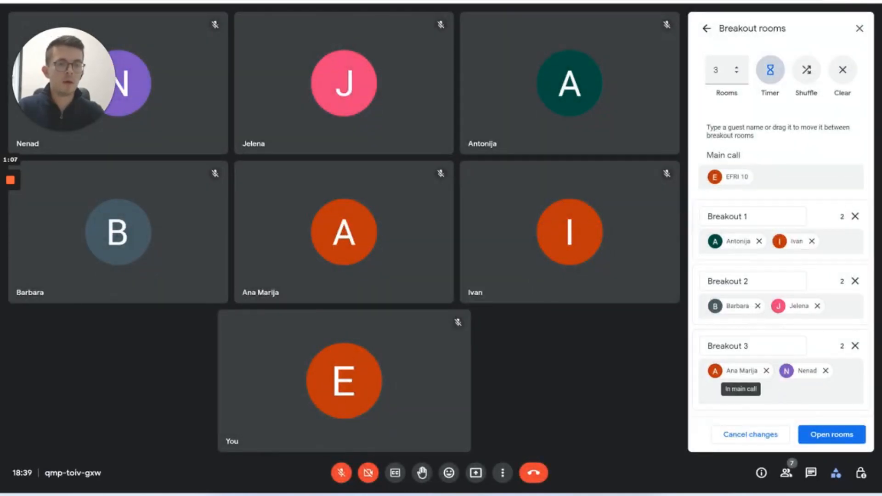
{"action": "left_click", "coordinate": [849, 436]}
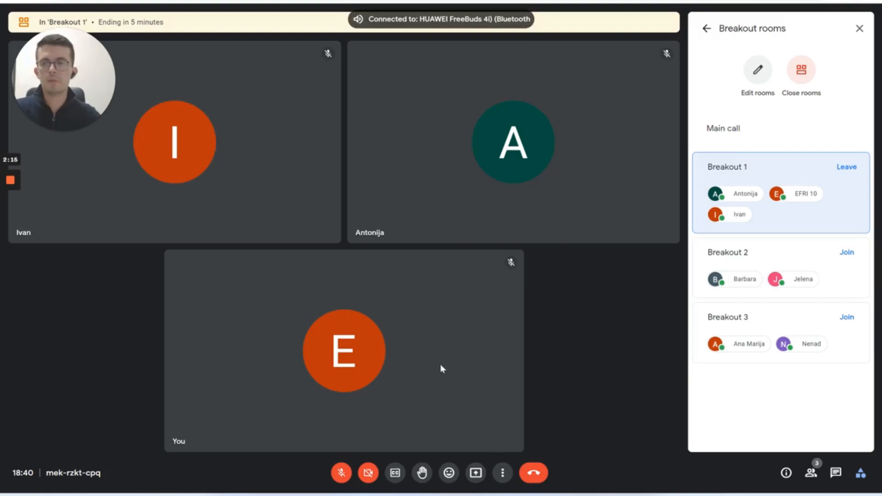
Join Breakout 2, then switch over to Breakout 3
{"action": "left_click", "coordinate": [847, 252]}
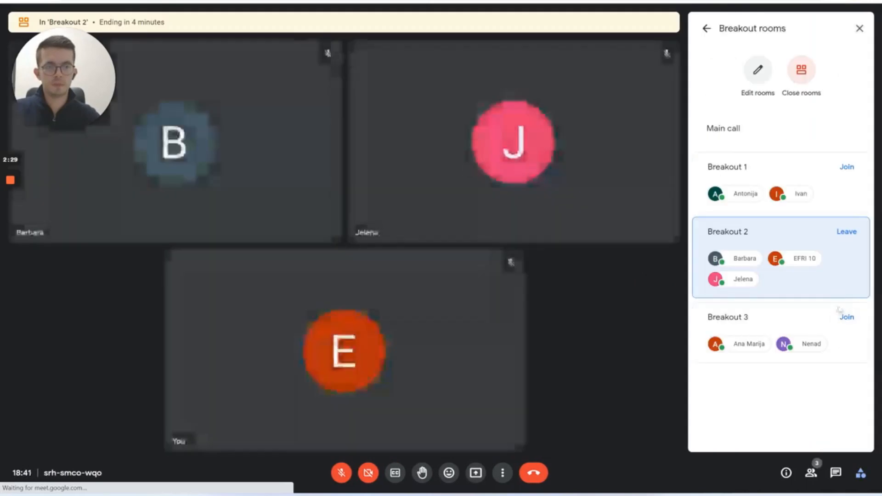
{"action": "left_click", "coordinate": [845, 318]}
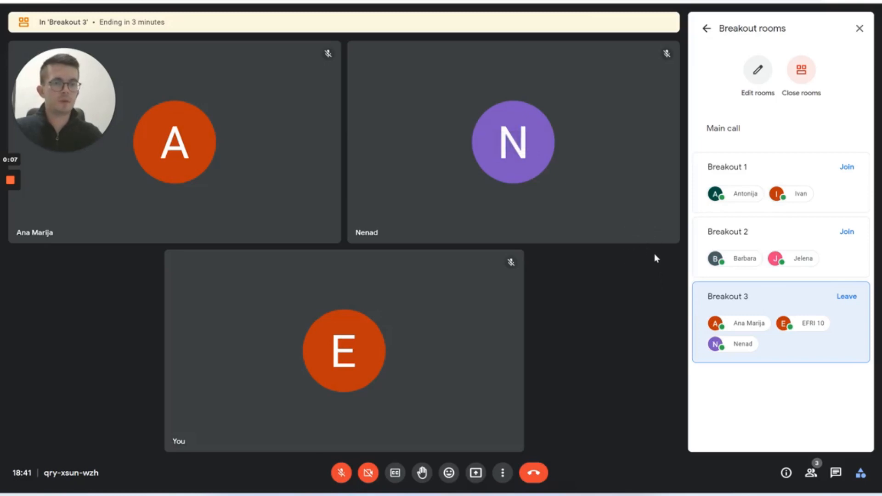
Close all breakout rooms and leave Breakout 3 to rejoin the main call
{"action": "left_click", "coordinate": [803, 77]}
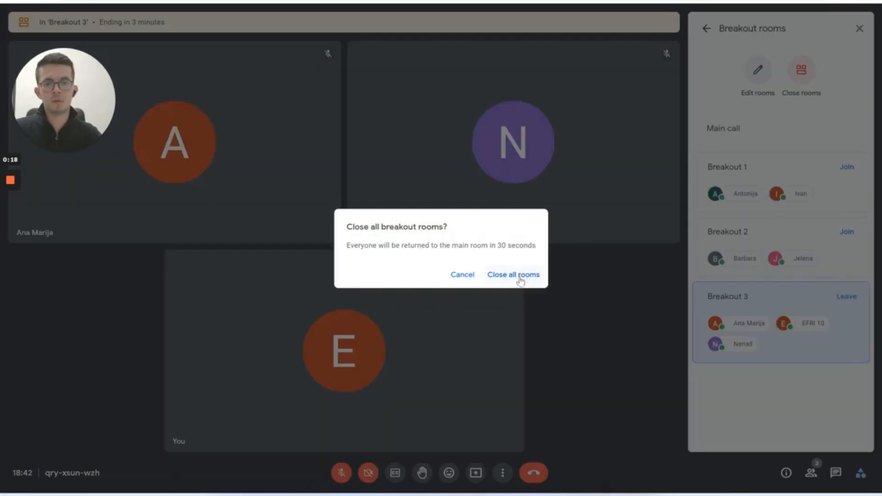
{"action": "left_click", "coordinate": [520, 276]}
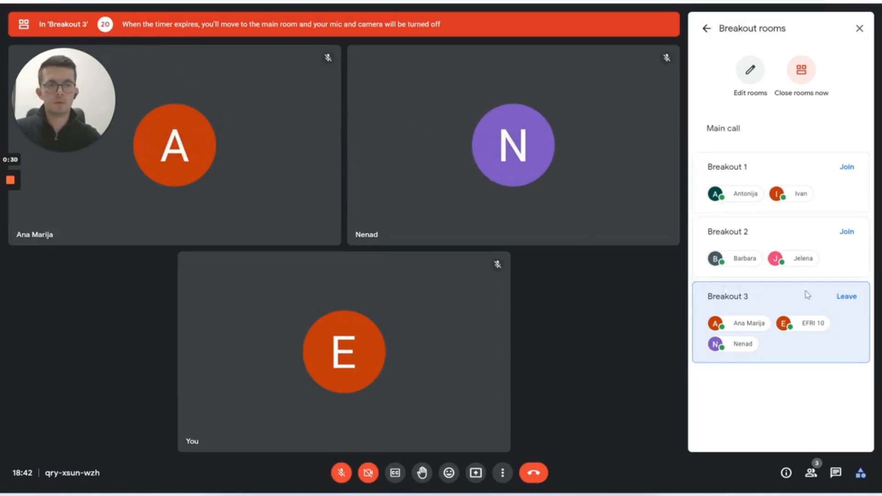
{"action": "left_click", "coordinate": [845, 297]}
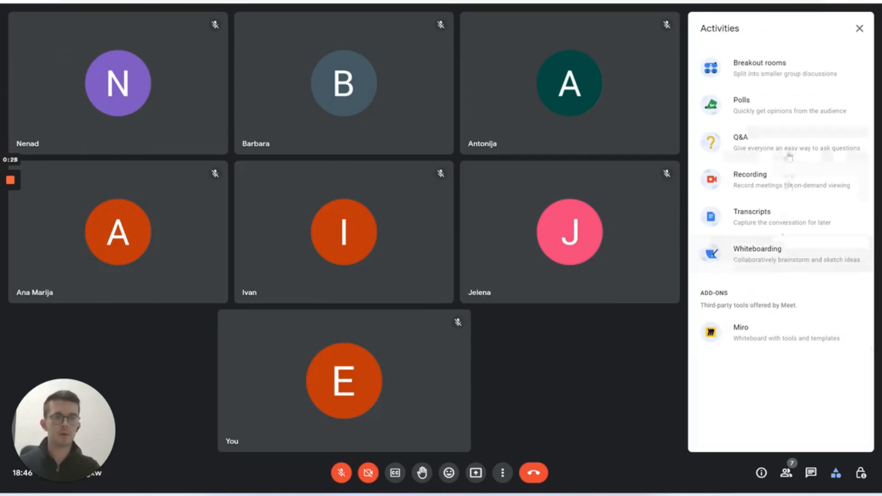
Start a new poll asking 'How are you today?' with first option 'Good.'
{"action": "left_click", "coordinate": [791, 110]}
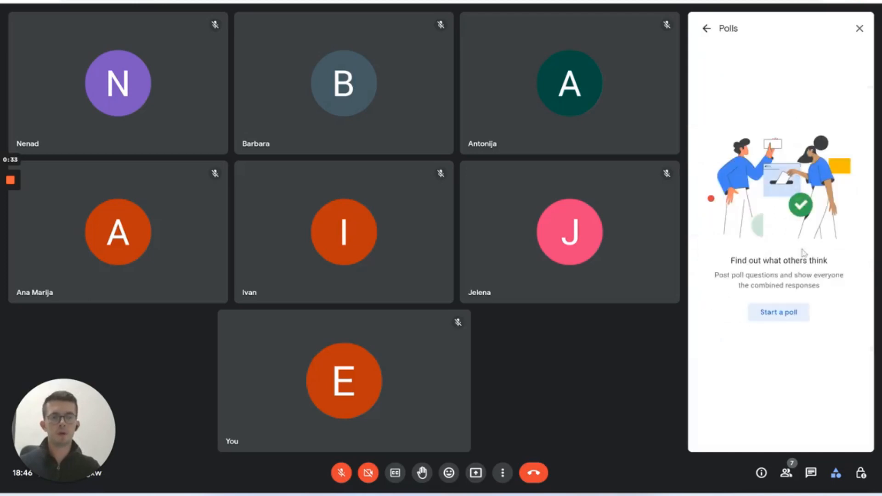
{"action": "left_click", "coordinate": [786, 315]}
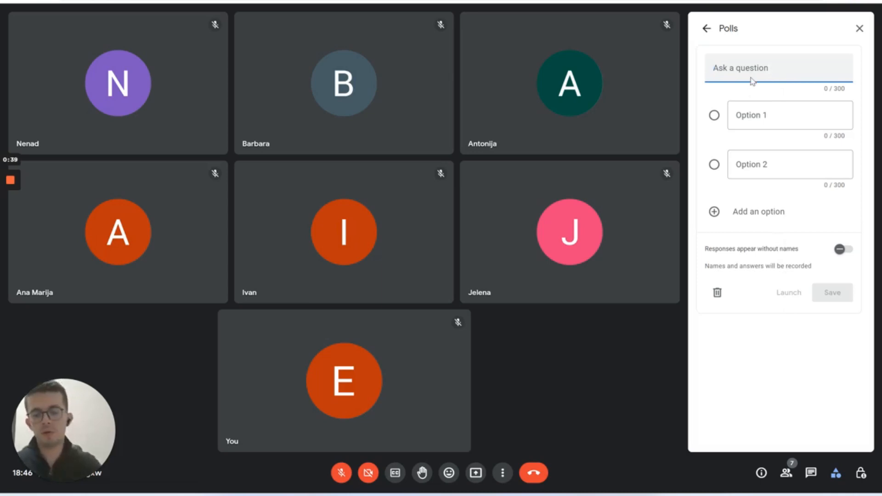
{"action": "type", "text": "How ar"}
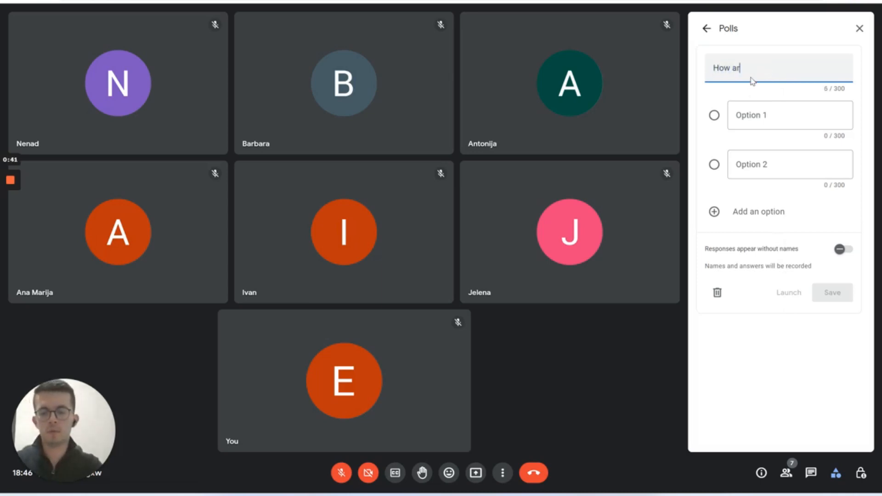
{"action": "type", "text": "e you today?"}
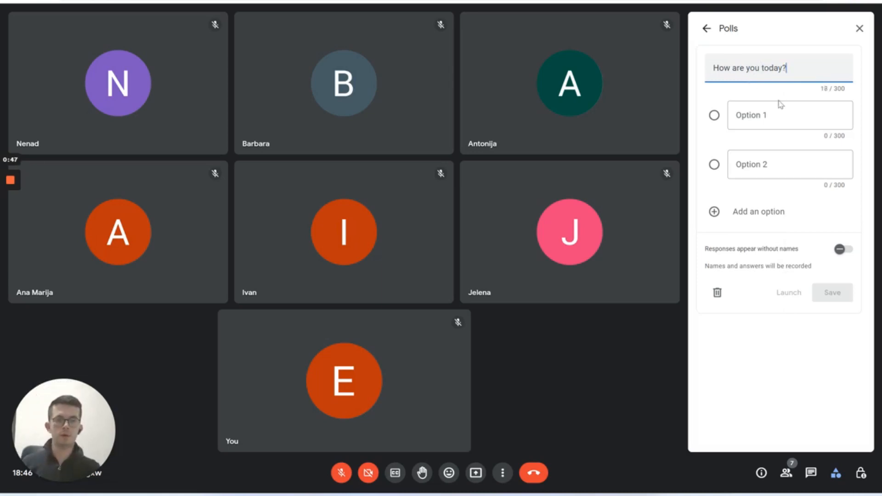
{"action": "key", "text": "Tab"}
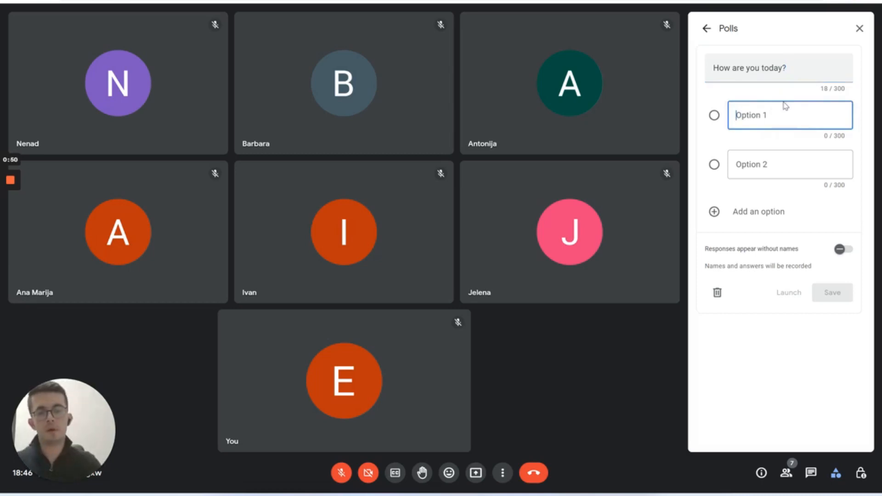
{"action": "type", "text": "Good."}
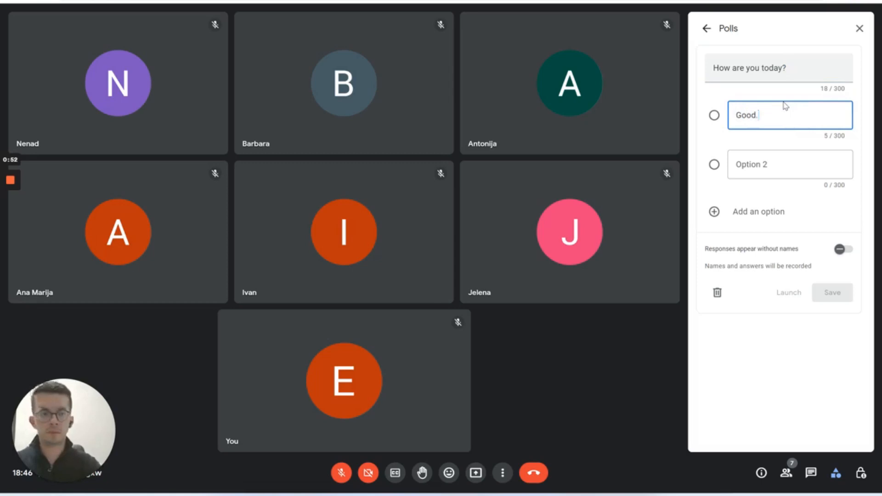
Add the options 'Fine.', 'Great.' and 'Not so good.' and save the poll as a draft
{"action": "left_click", "coordinate": [736, 164]}
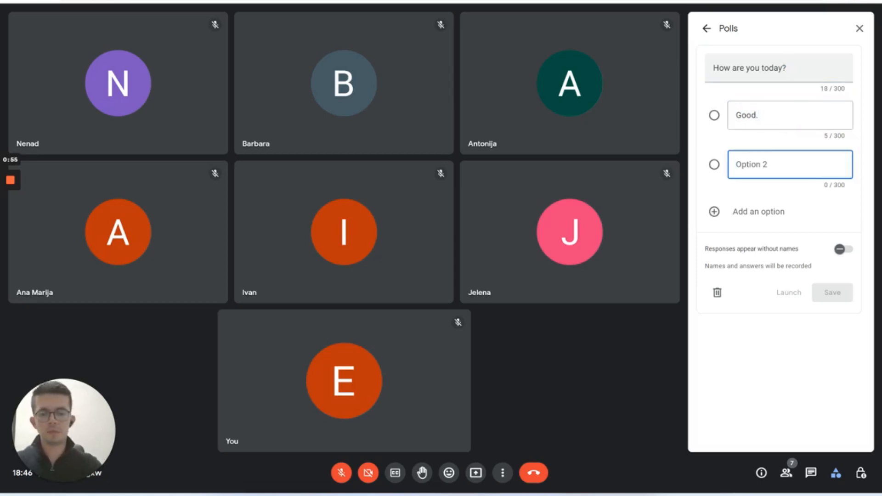
{"action": "type", "text": "Fine"}
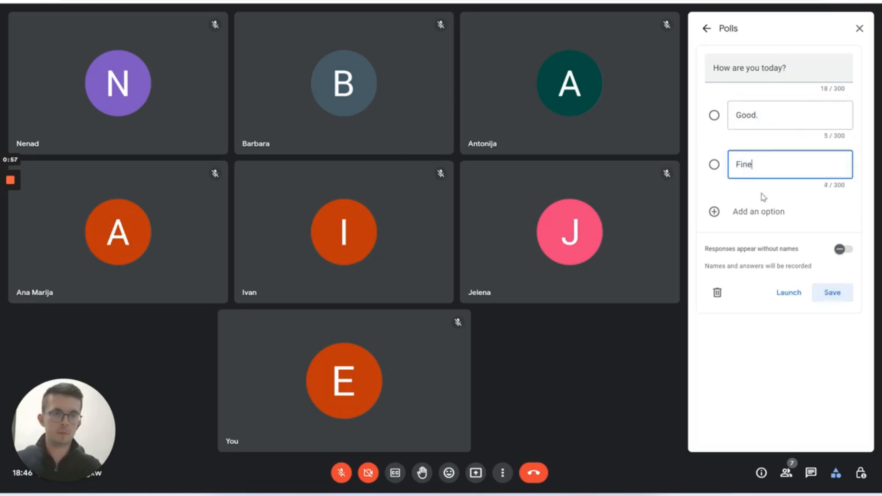
{"action": "left_click", "coordinate": [762, 212]}
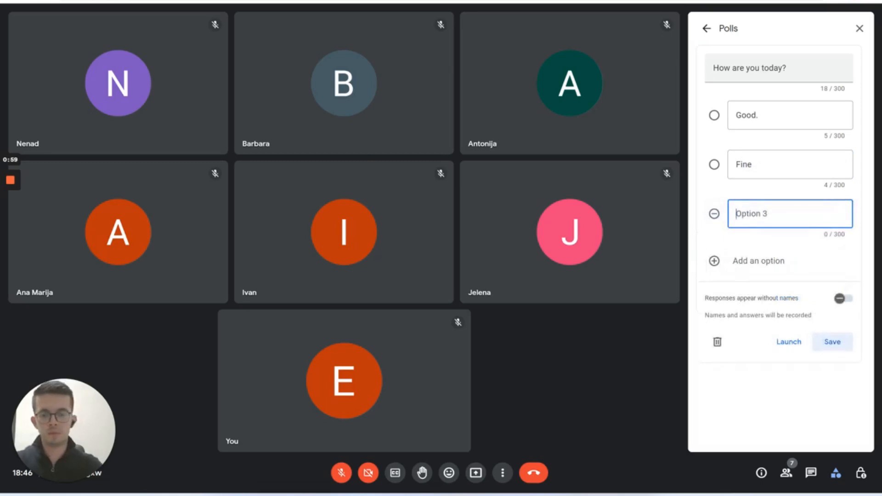
{"action": "type", "text": "Great"}
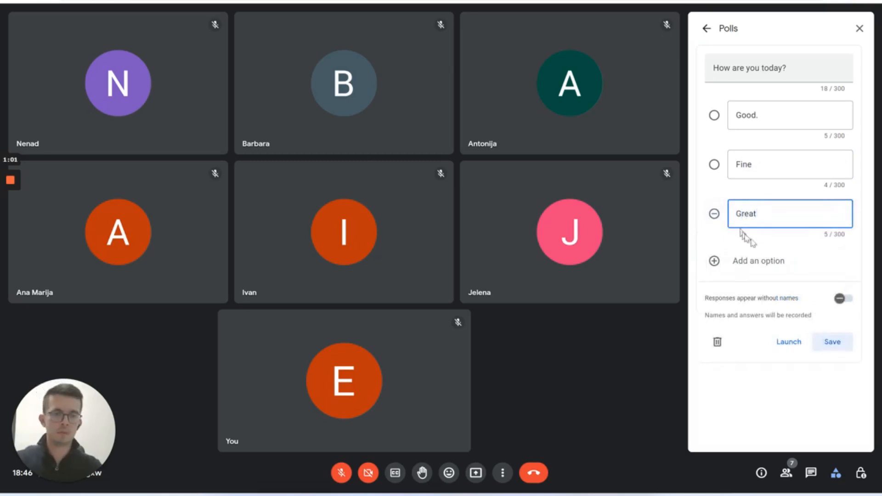
{"action": "left_click", "coordinate": [762, 260]}
{"action": "type", "text": "Not so good."}
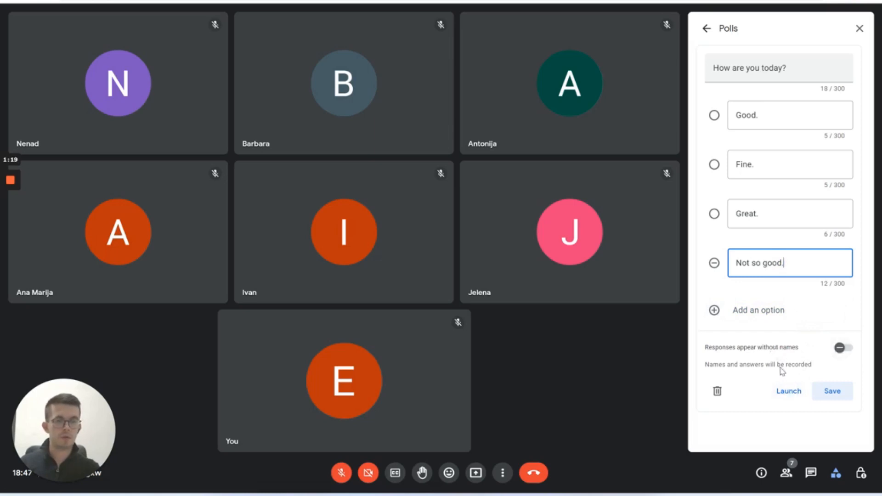
{"action": "left_click", "coordinate": [838, 395]}
{"action": "left_click", "coordinate": [838, 395]}
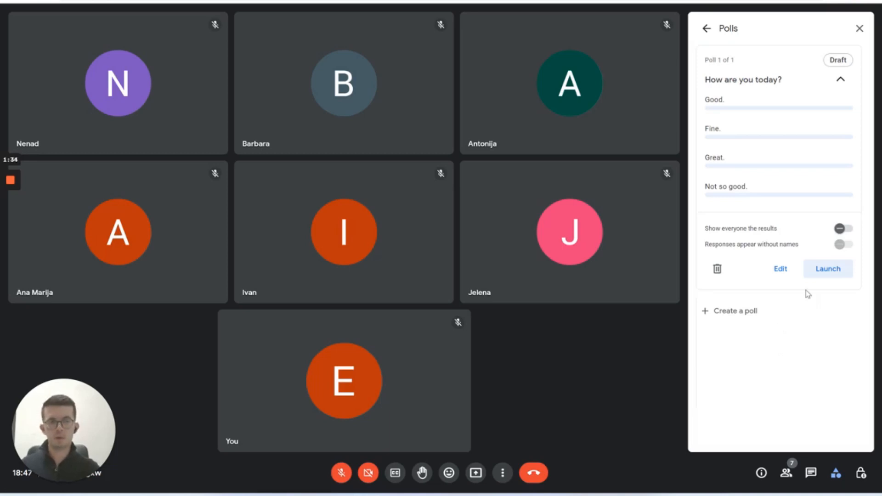
Launch the 'How are you today?' poll and end it once two votes arrive
{"action": "left_click", "coordinate": [822, 271]}
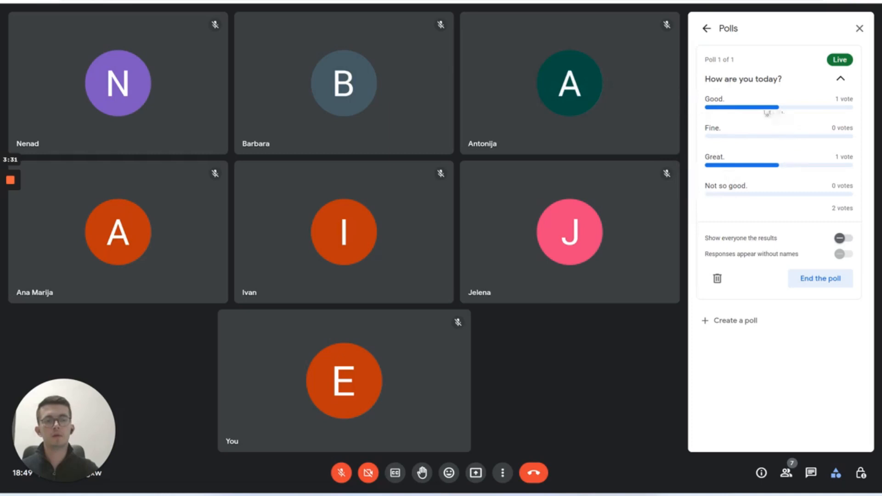
{"action": "left_click", "coordinate": [822, 284]}
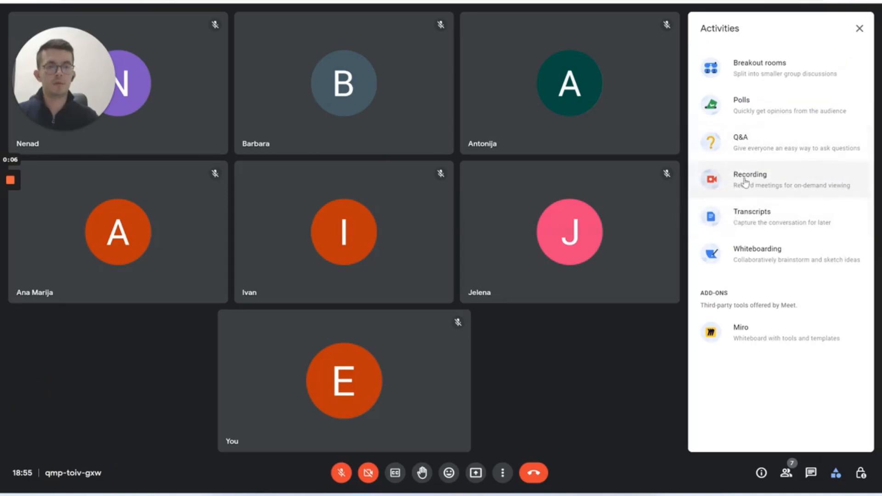
{"action": "left_click", "coordinate": [752, 220]}
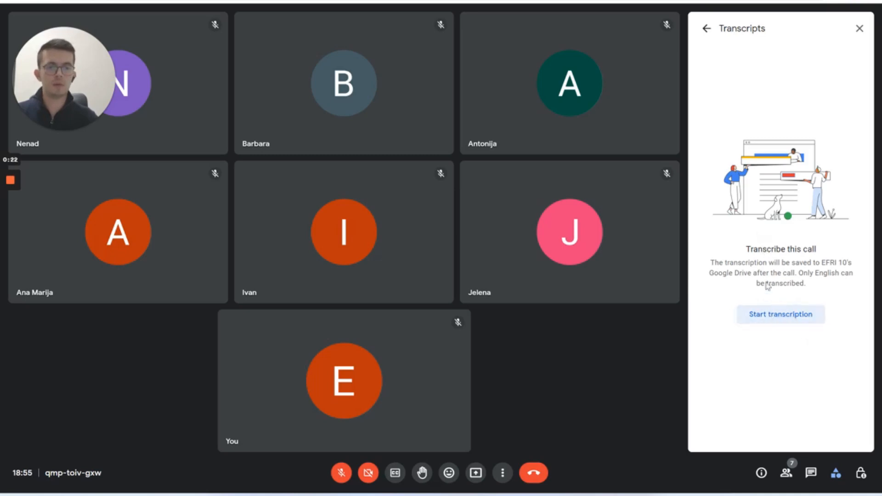
{"action": "left_click", "coordinate": [708, 29]}
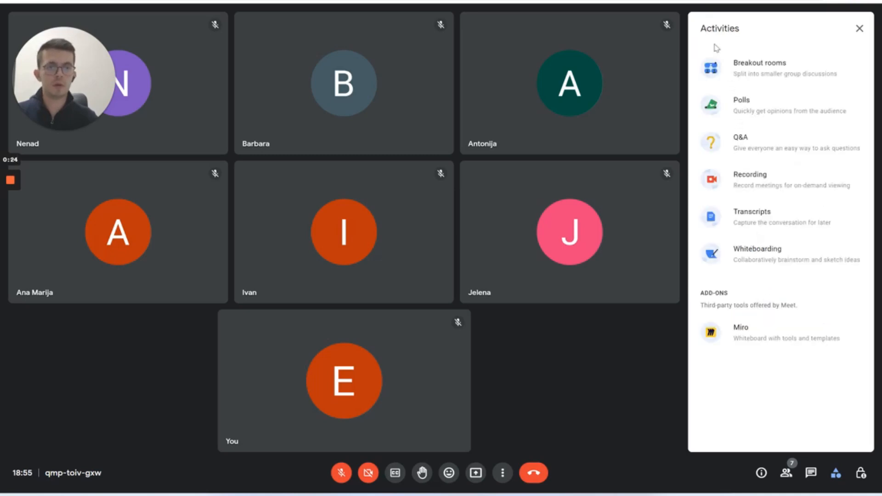
{"action": "left_click", "coordinate": [782, 177]}
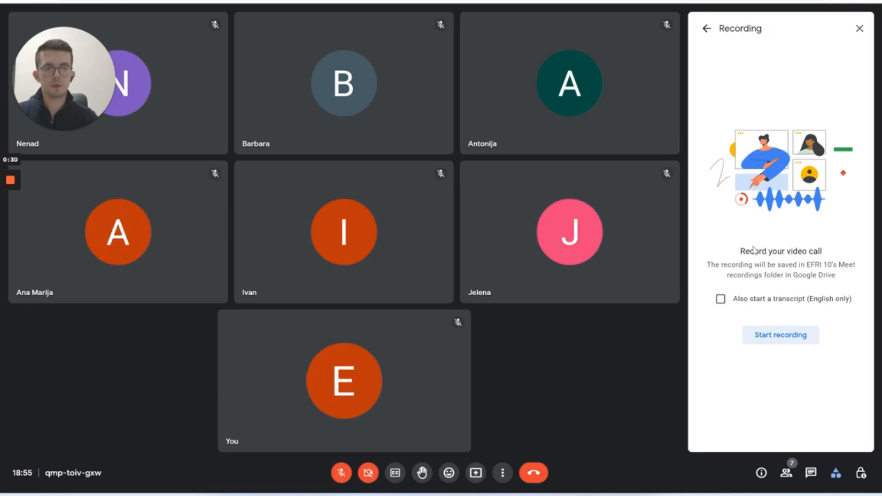
{"action": "left_click", "coordinate": [721, 300]}
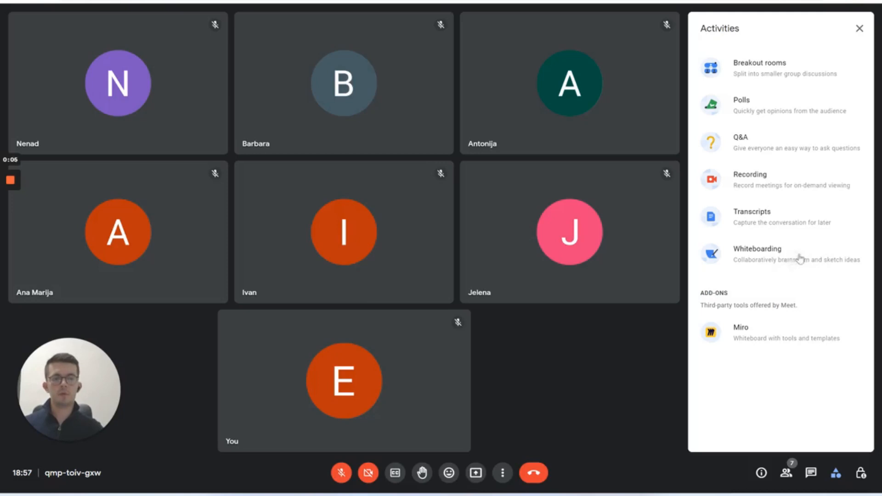
Open the whiteboard options to start a new Jam, entering the text 'aDiEd'
{"action": "left_click", "coordinate": [792, 258]}
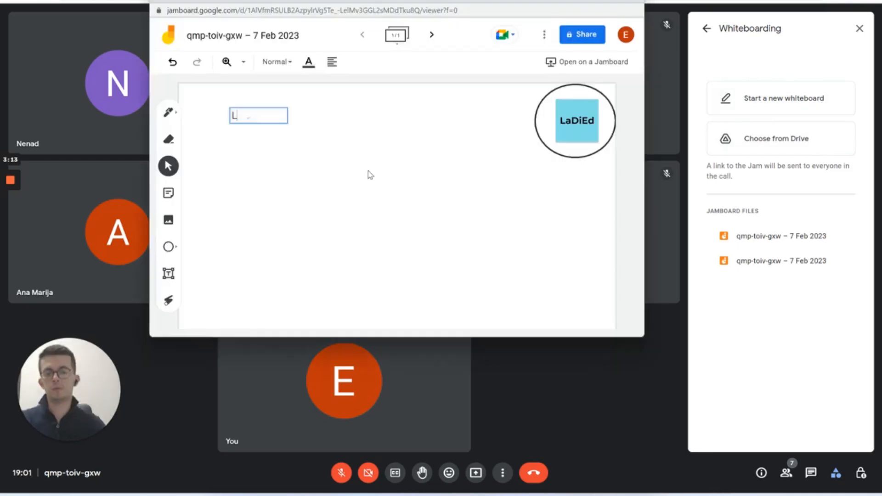
{"action": "type", "text": "aD"}
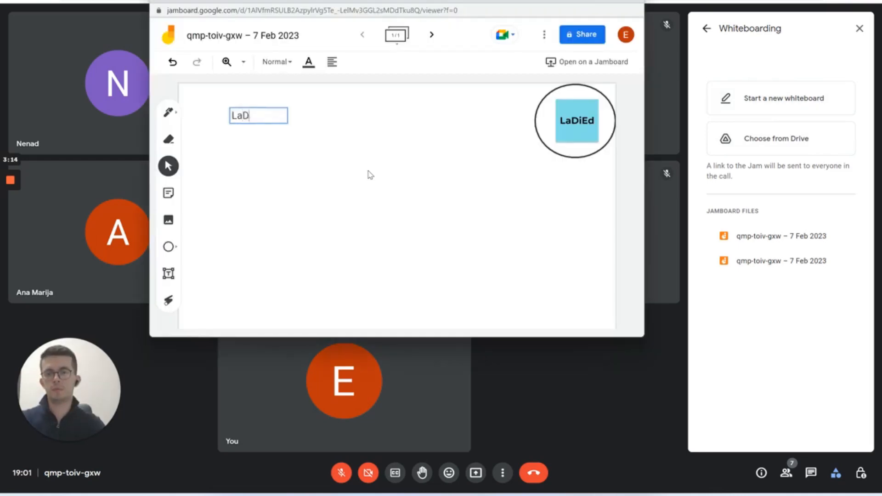
{"action": "type", "text": "iEd"}
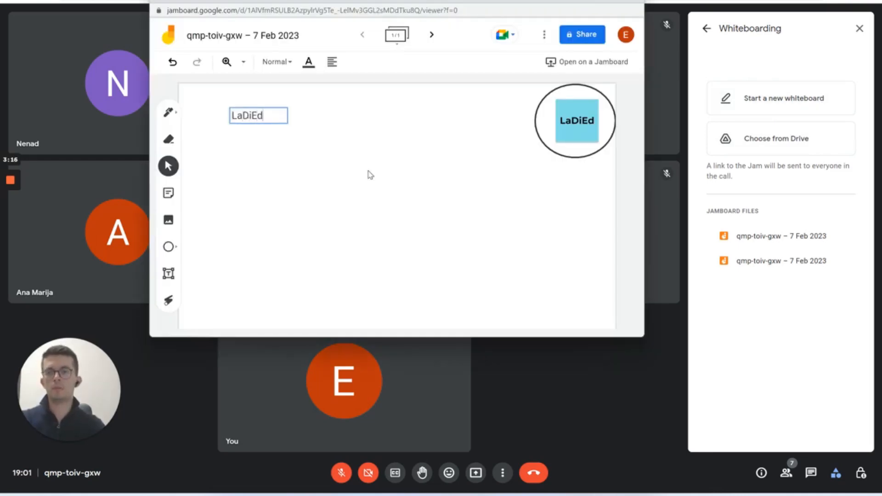
{"action": "left_click", "coordinate": [371, 175]}
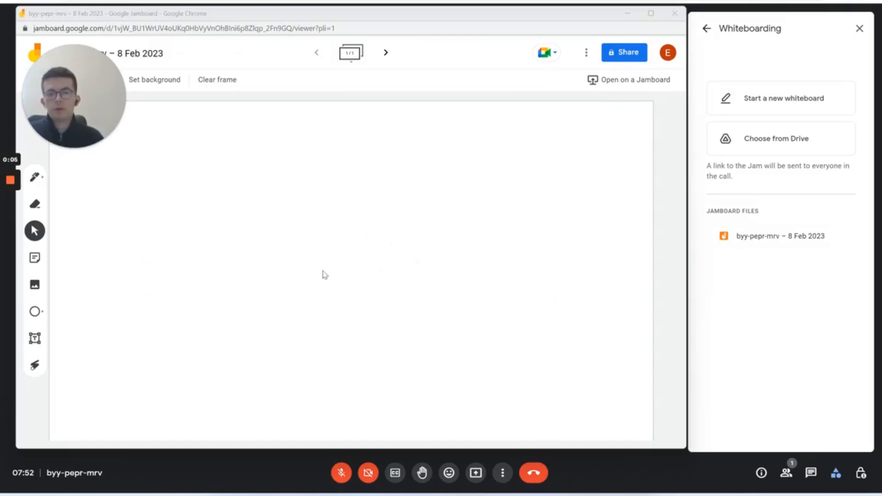
Draw a freehand M at the board's upper left, erase its right part, and start a sticky note
{"action": "left_click", "coordinate": [35, 178]}
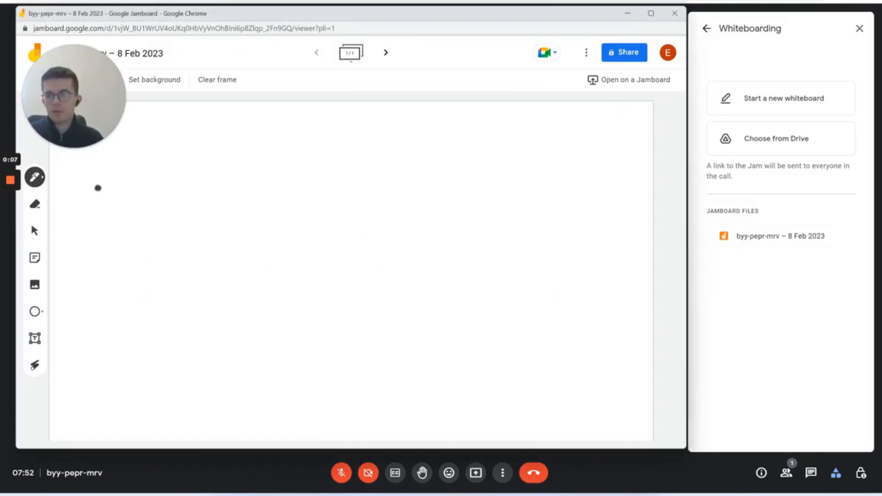
{"action": "left_click_drag", "start_coordinate": [90, 214], "coordinate": [173, 206]}
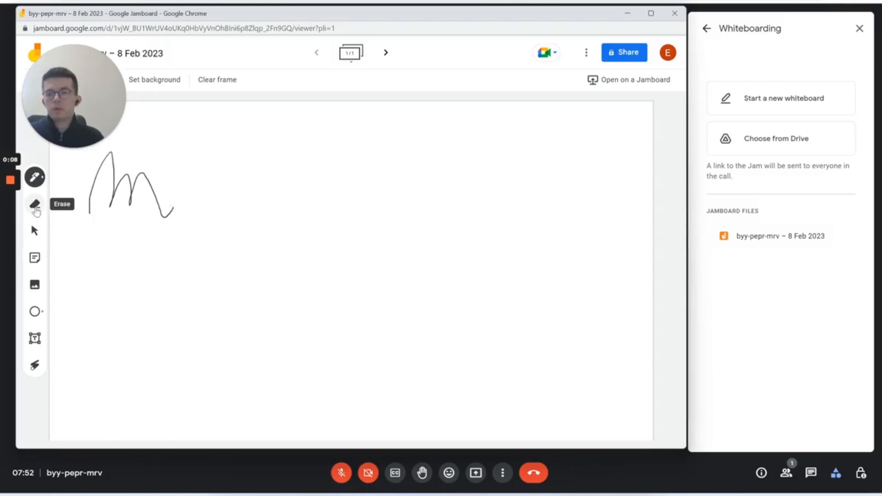
{"action": "left_click", "coordinate": [35, 206]}
{"action": "mouse_move", "coordinate": [173, 208]}
{"action": "left_mouse_down"}
{"action": "mouse_move", "coordinate": [154, 211]}
{"action": "mouse_move", "coordinate": [134, 184]}
{"action": "left_mouse_up"}
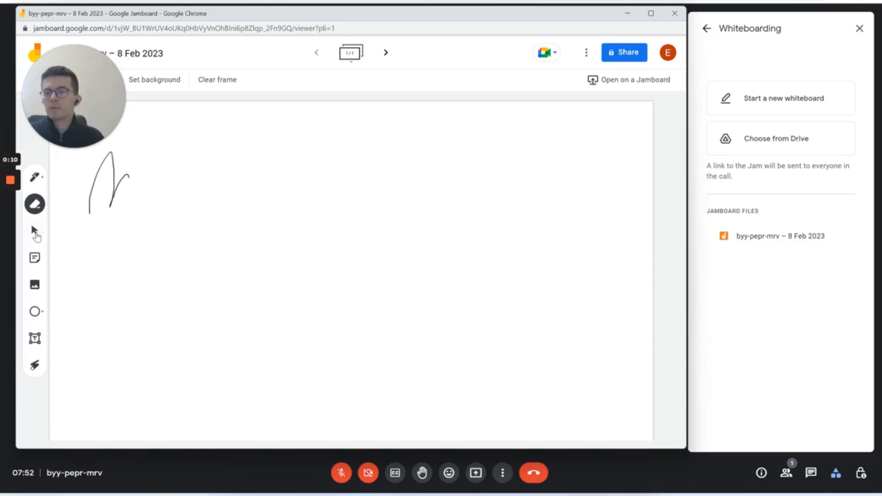
{"action": "left_click", "coordinate": [35, 232]}
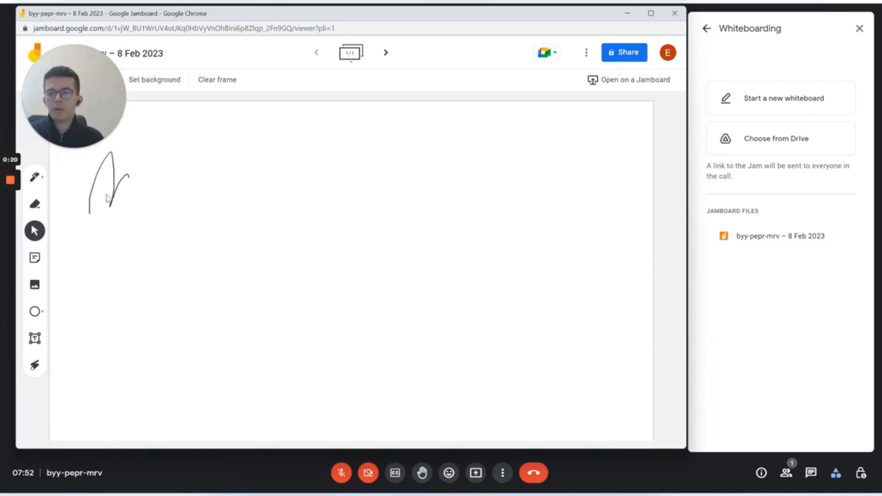
{"action": "left_click", "coordinate": [34, 258]}
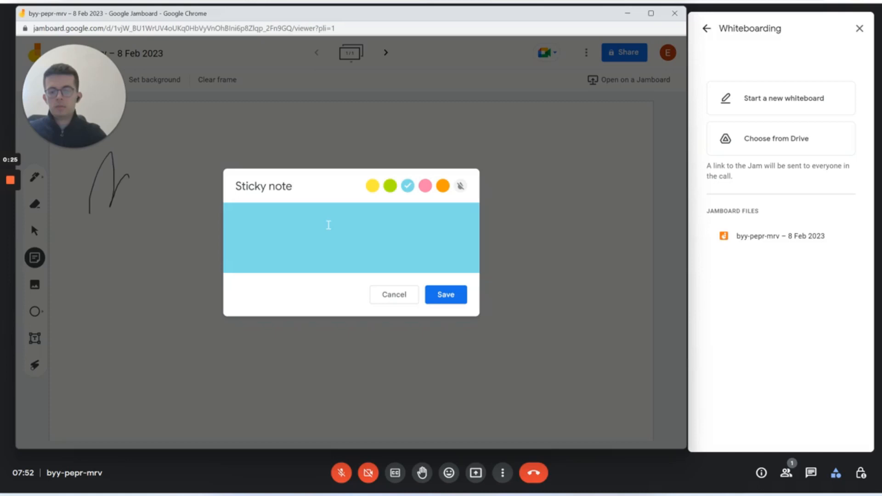
Add a 'LaDiEd' sticky note, discard the extra empty one, and move it to the top right
{"action": "type", "text": "LaDiEd"}
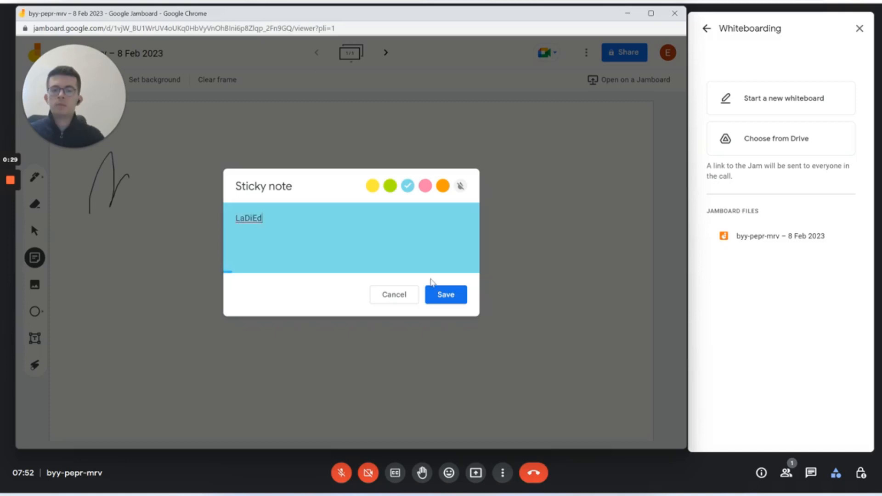
{"action": "left_click", "coordinate": [444, 294]}
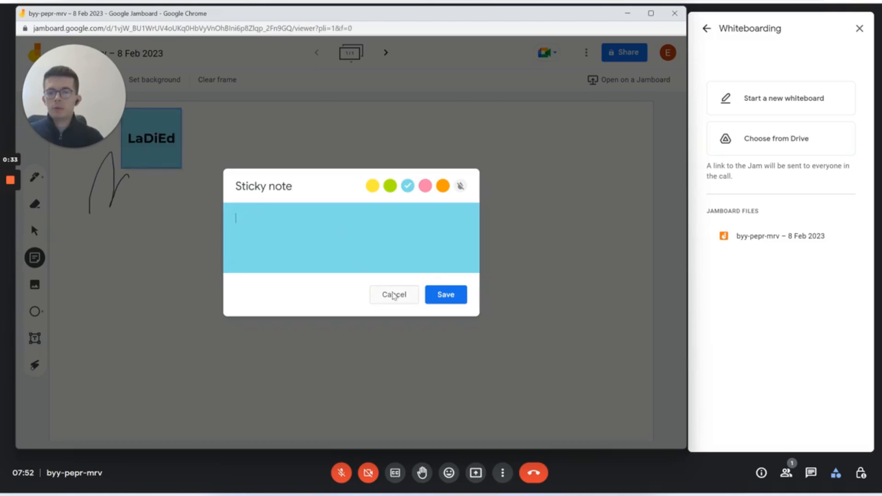
{"action": "left_click", "coordinate": [393, 294]}
{"action": "left_click_drag", "start_coordinate": [163, 124], "coordinate": [611, 132]}
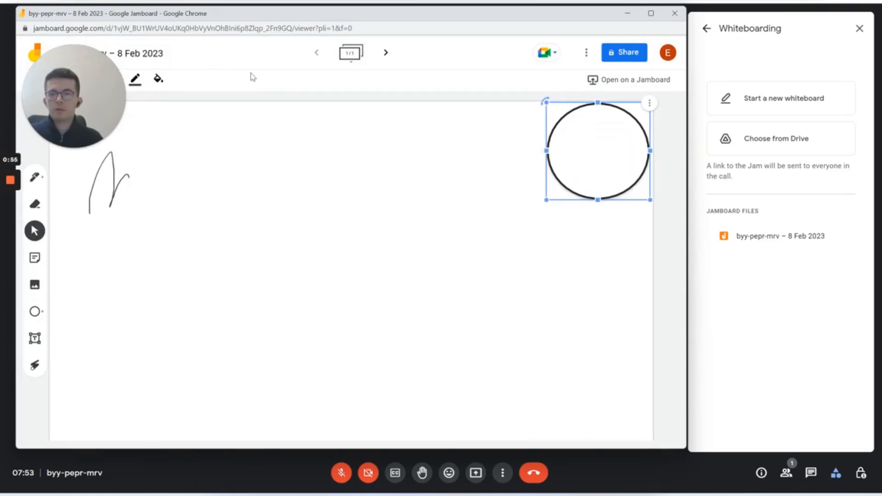
Make the circle's fill transparent and add a 'LaDiEd' text box below the freehand drawing
{"action": "left_click", "coordinate": [158, 79]}
{"action": "left_click", "coordinate": [192, 152]}
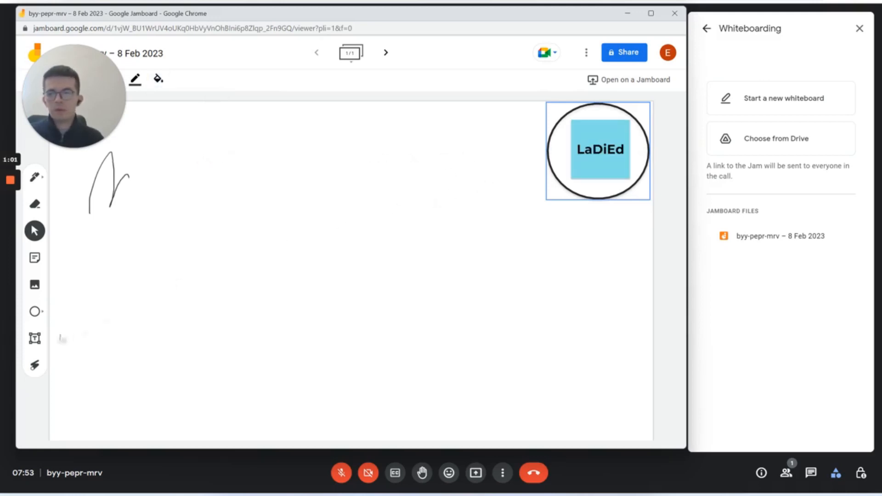
{"action": "left_click", "coordinate": [34, 338]}
{"action": "left_click", "coordinate": [102, 238]}
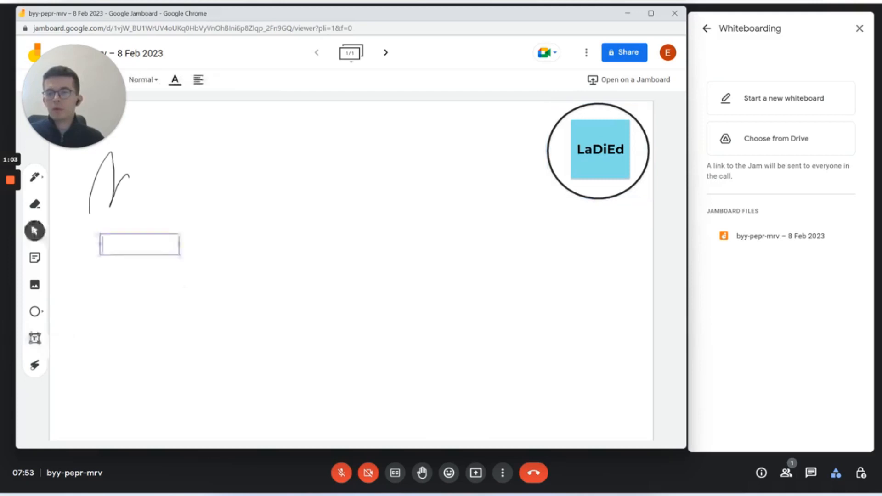
{"action": "type", "text": "LaDi"}
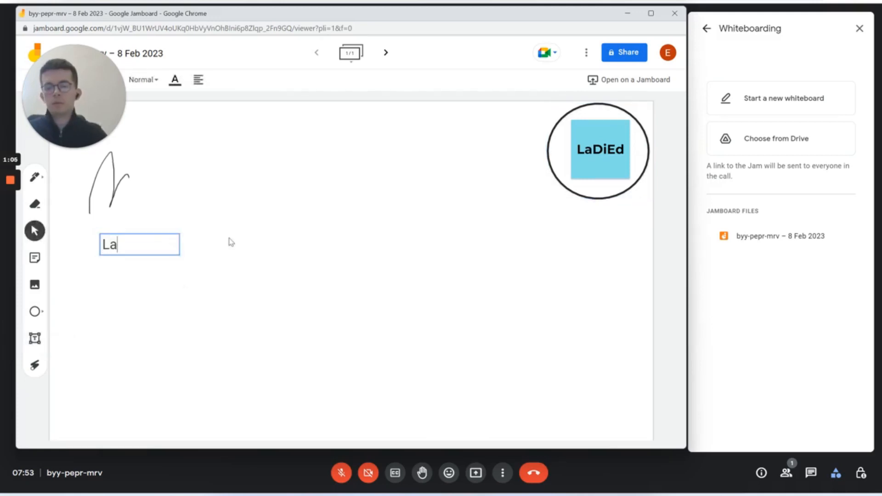
{"action": "key", "text": "BackSpace"}
{"action": "type", "text": "iEd"}
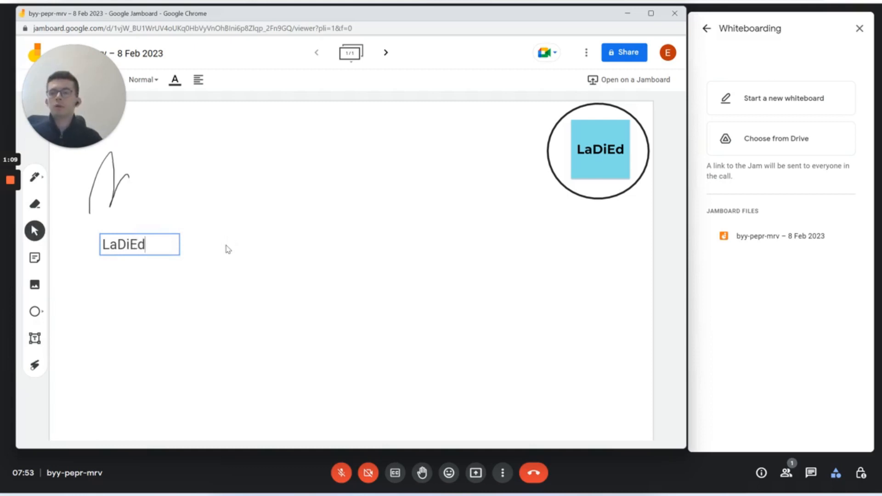
{"action": "left_click", "coordinate": [221, 270]}
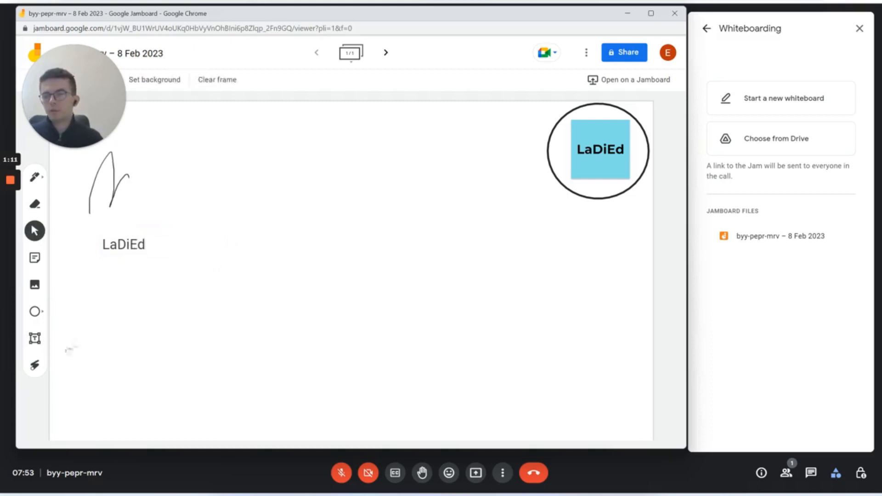
{"action": "left_click", "coordinate": [34, 369]}
{"action": "left_click", "coordinate": [34, 234]}
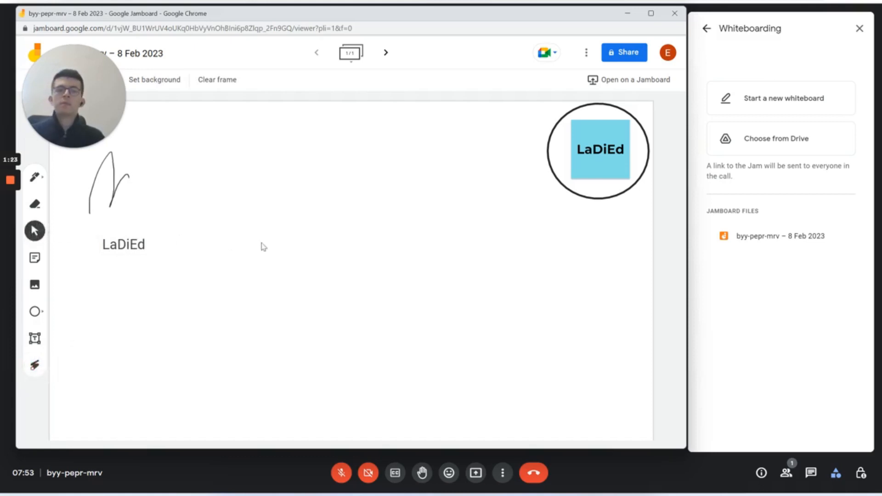